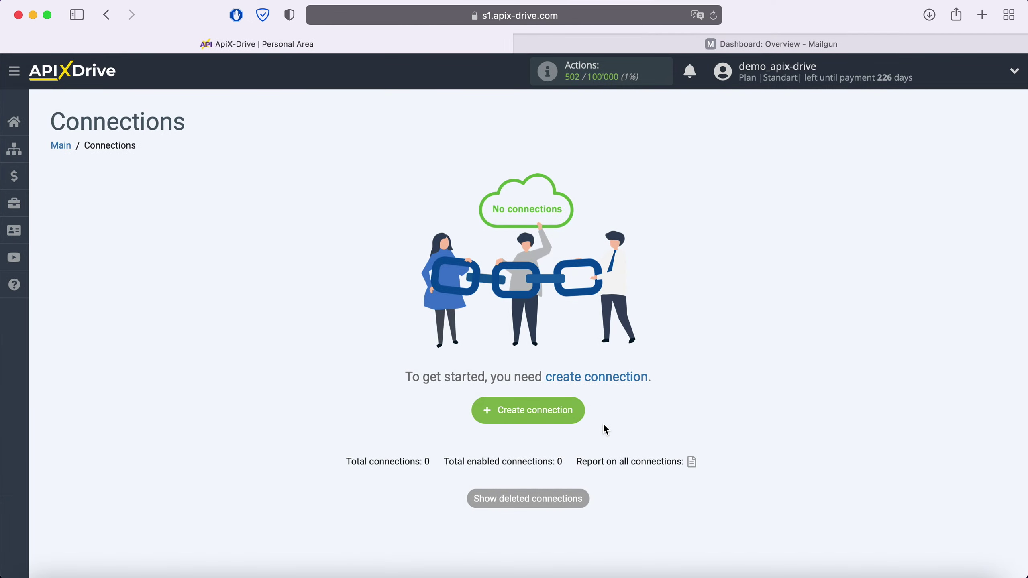
Start a new connection and choose Facebook as the source system
{"action": "left_click", "coordinate": [582, 414]}
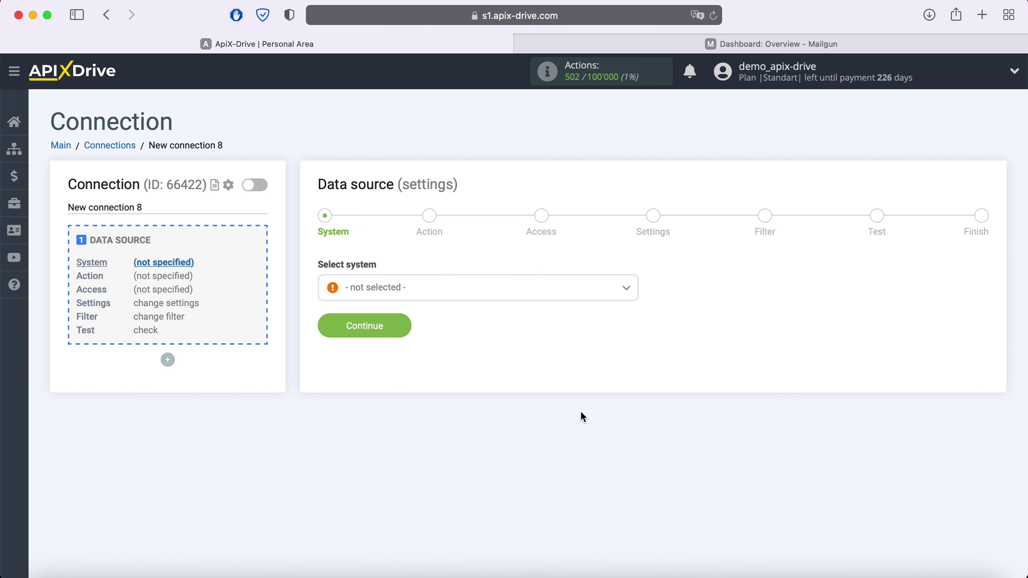
{"action": "left_click", "coordinate": [452, 294]}
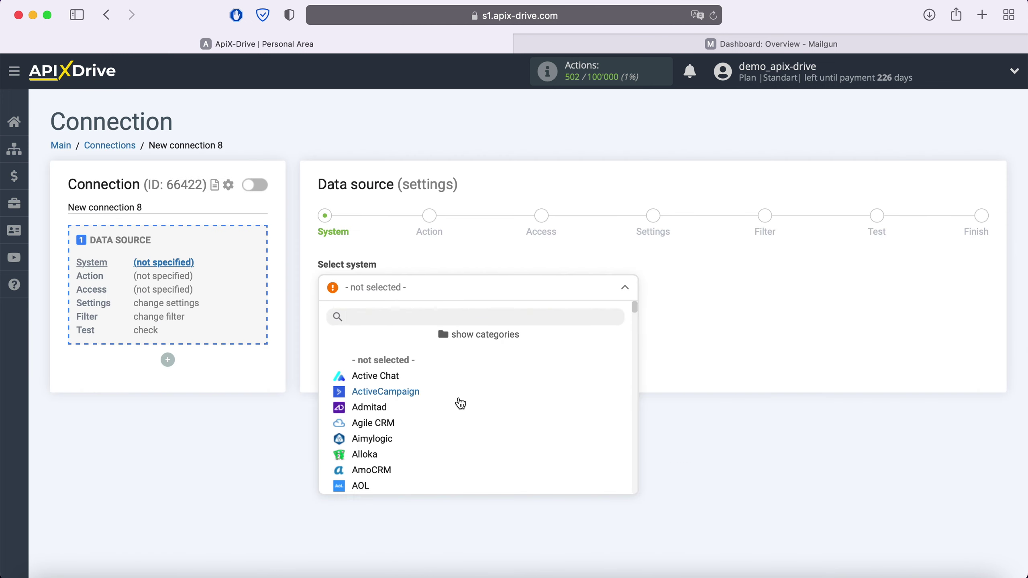
{"action": "scroll", "coordinate": [459, 403], "scroll_direction": "down", "scroll_amount": 3}
{"action": "scroll", "coordinate": [460, 402], "scroll_direction": "down", "scroll_amount": 15}
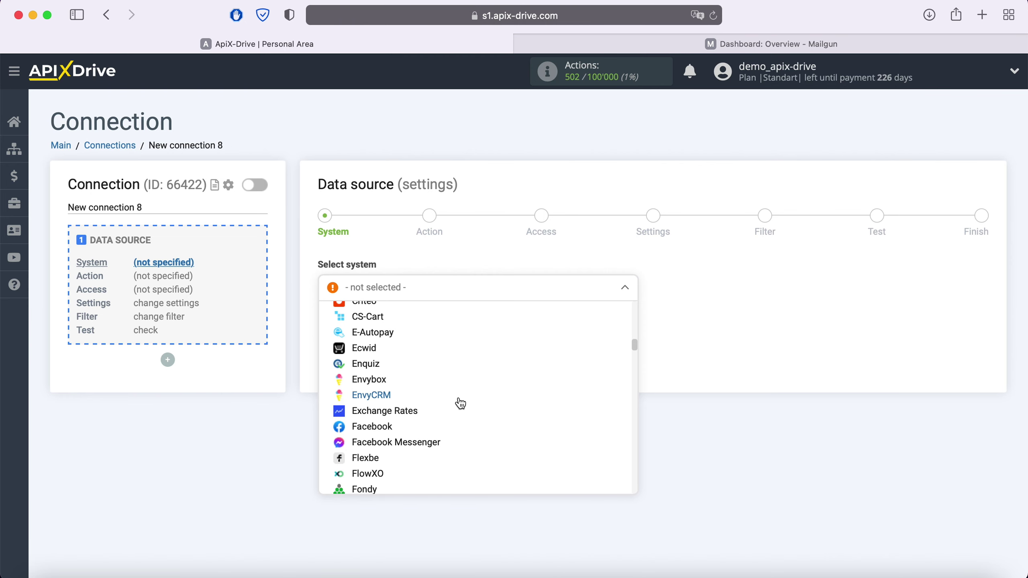
{"action": "left_click", "coordinate": [392, 432]}
{"action": "left_click", "coordinate": [403, 324]}
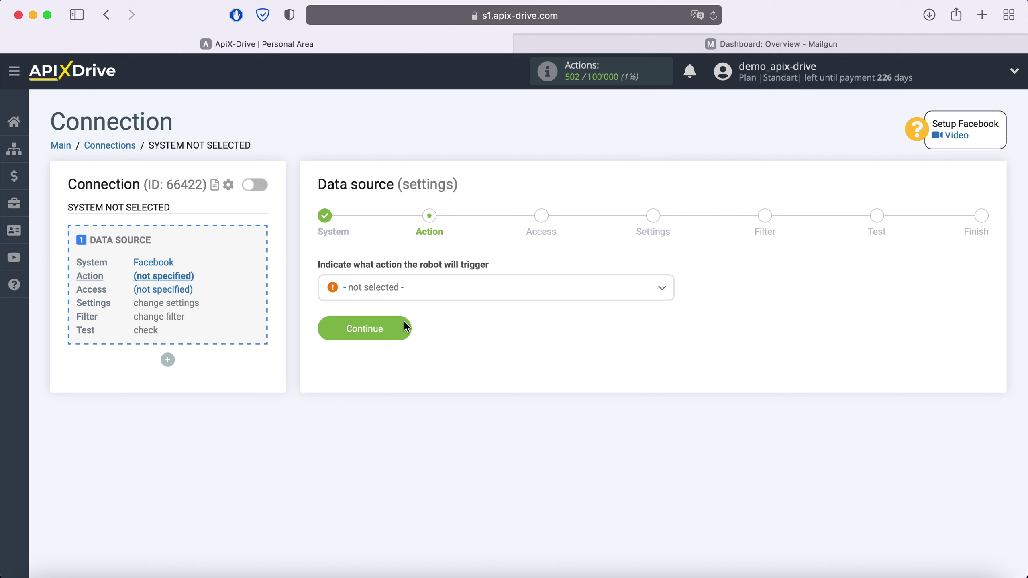
Set the Facebook action to Get Leads (new)
{"action": "left_click", "coordinate": [436, 289]}
{"action": "left_click", "coordinate": [412, 359]}
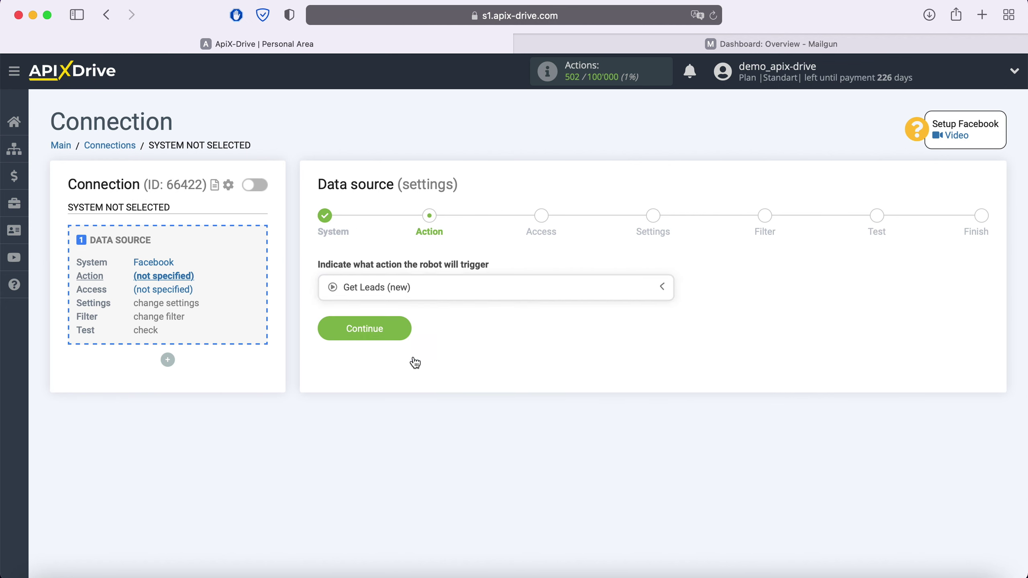
{"action": "left_click", "coordinate": [402, 328]}
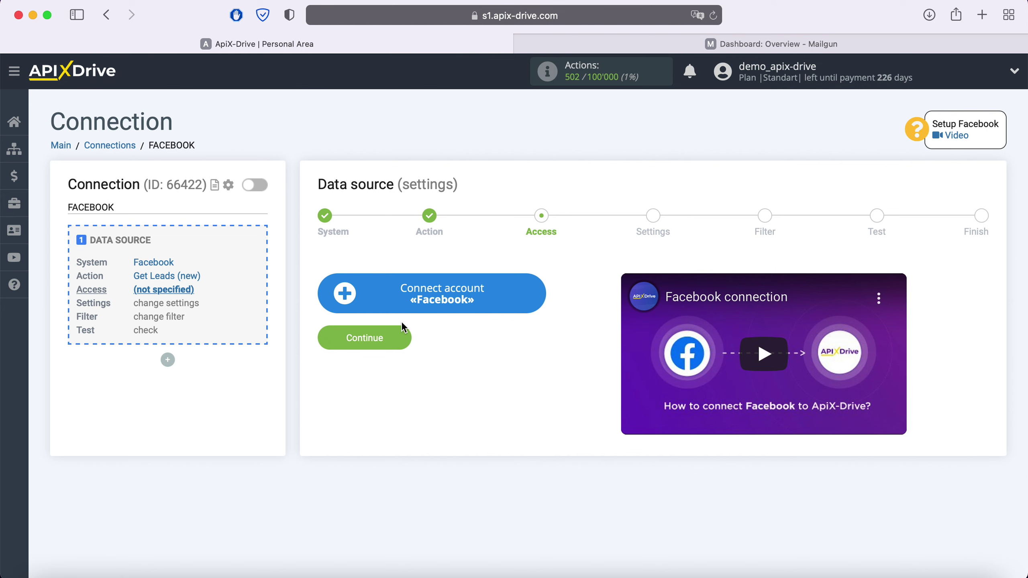
Log in to Facebook with saved credentials and grant ApiX-Drive all three pages and permissions
{"action": "left_click", "coordinate": [534, 295]}
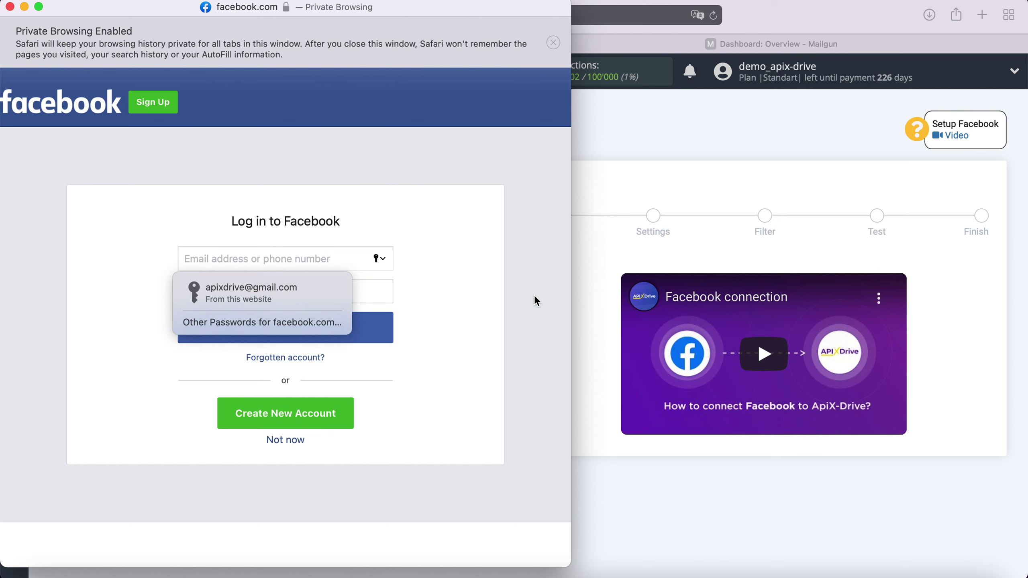
{"action": "left_click", "coordinate": [305, 289]}
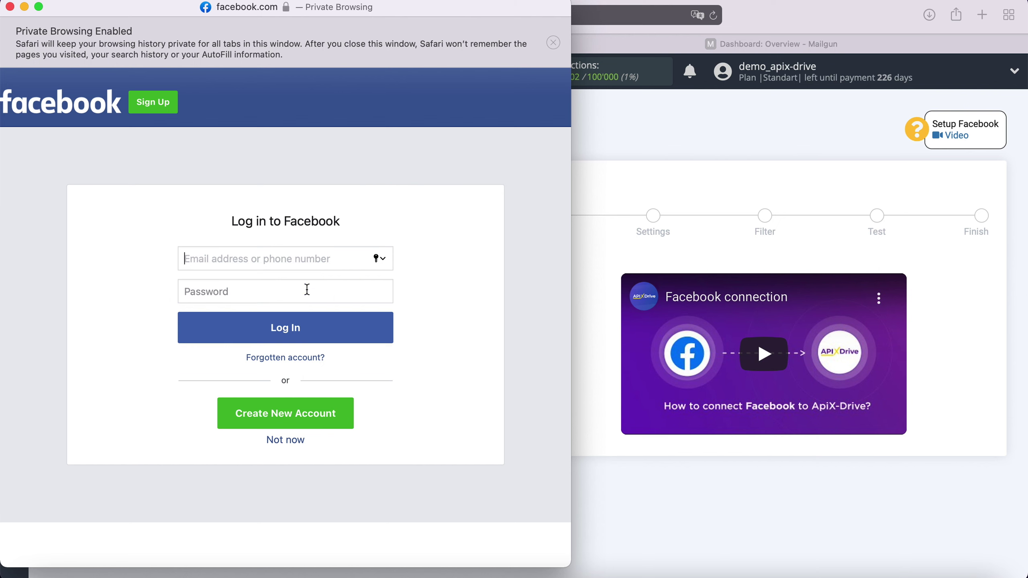
{"action": "left_click", "coordinate": [314, 322]}
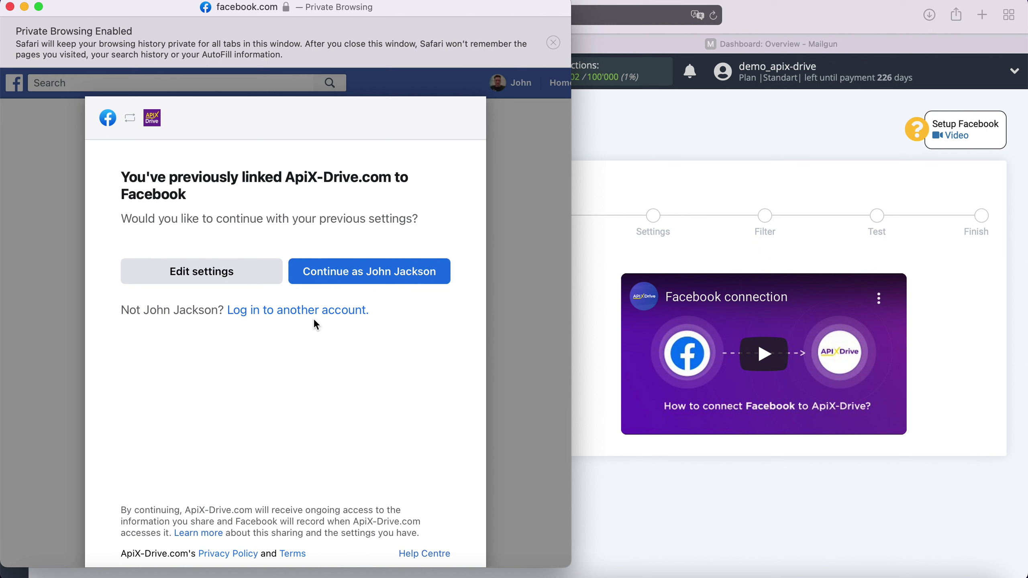
{"action": "left_click", "coordinate": [259, 272]}
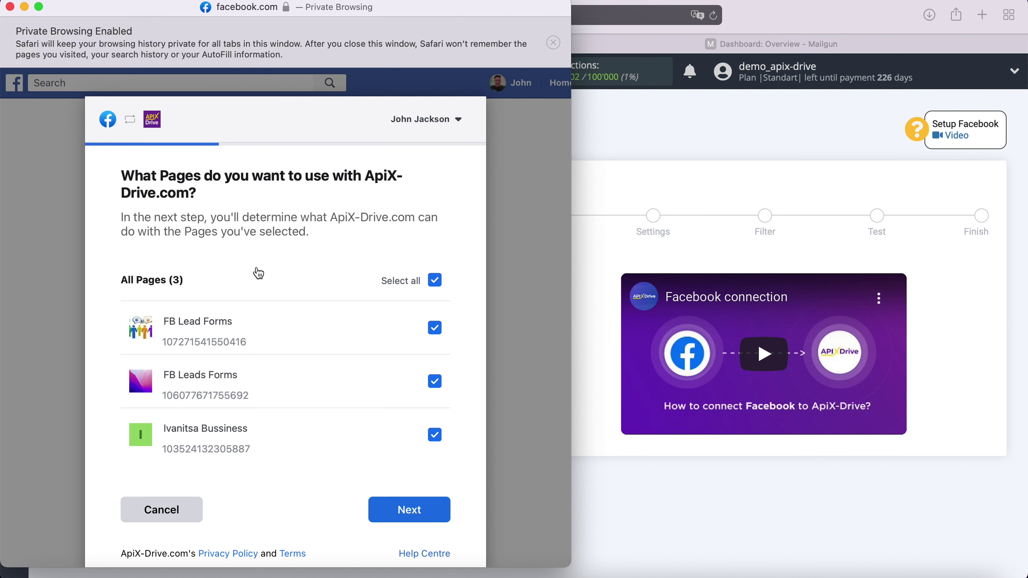
{"action": "left_click", "coordinate": [436, 513]}
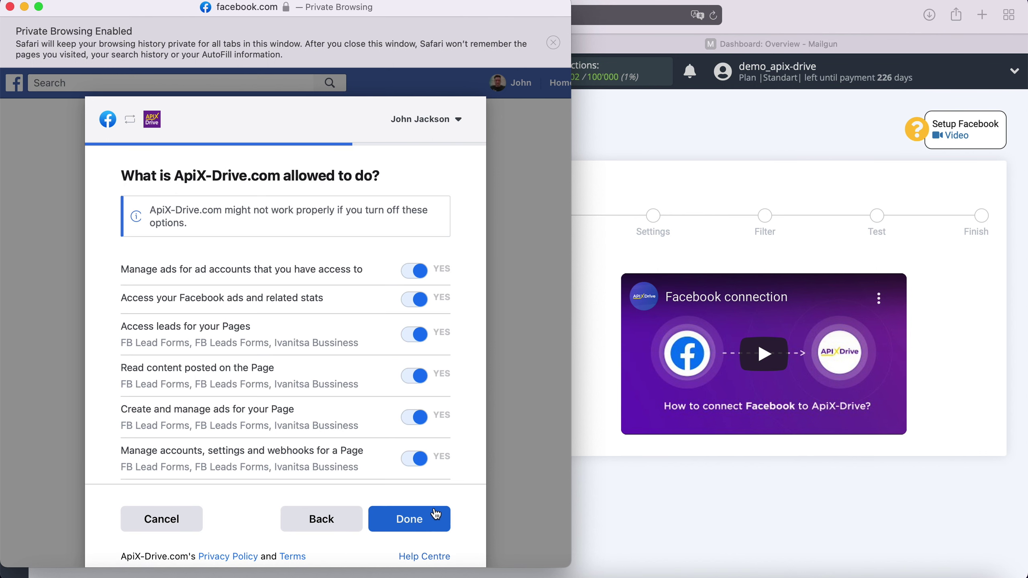
{"action": "left_click", "coordinate": [436, 514]}
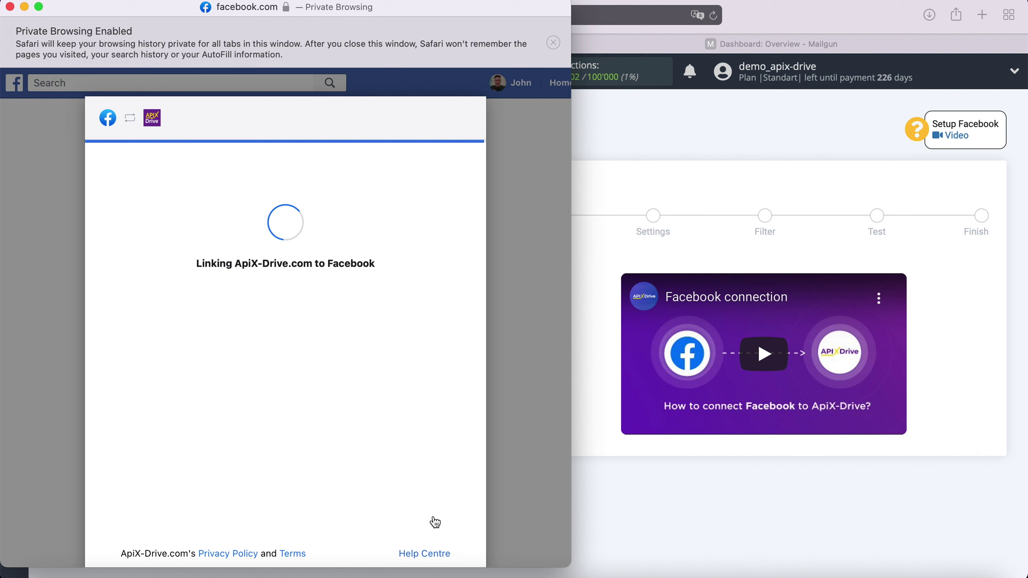
{"action": "left_click", "coordinate": [285, 298]}
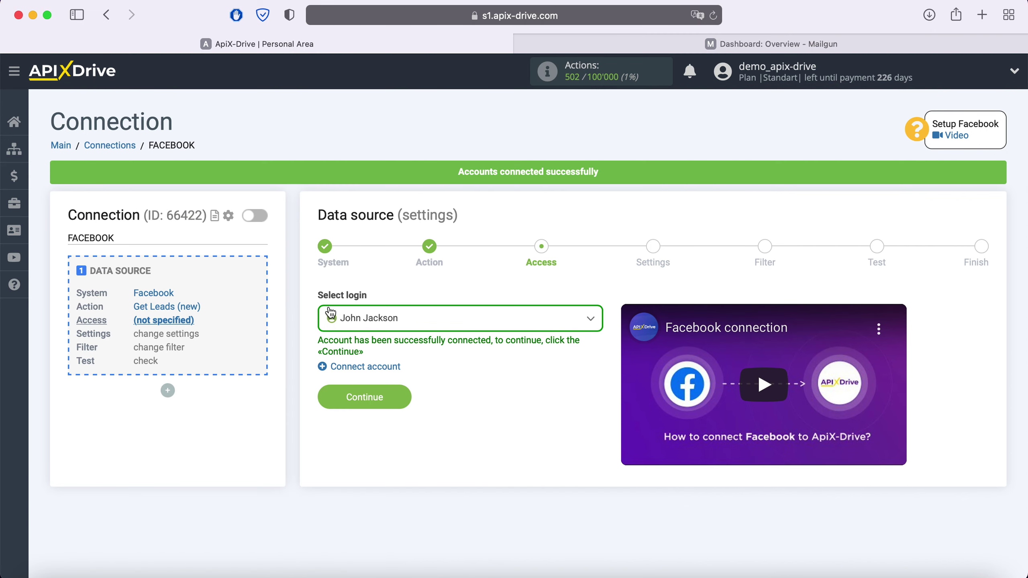
Select the newly linked Facebook account as the login
{"action": "left_click", "coordinate": [464, 317]}
{"action": "left_click", "coordinate": [398, 406]}
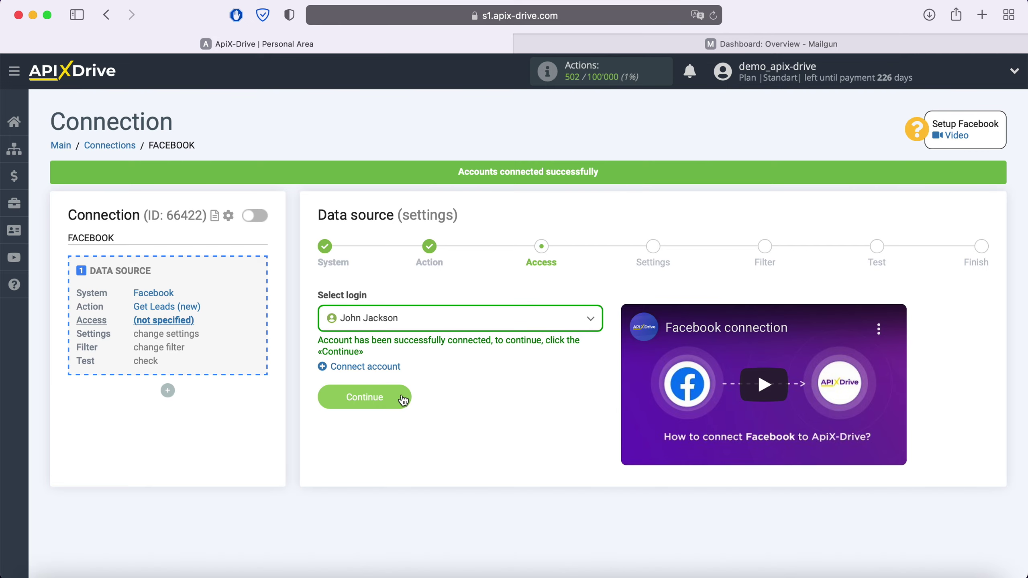
{"action": "left_click", "coordinate": [401, 395]}
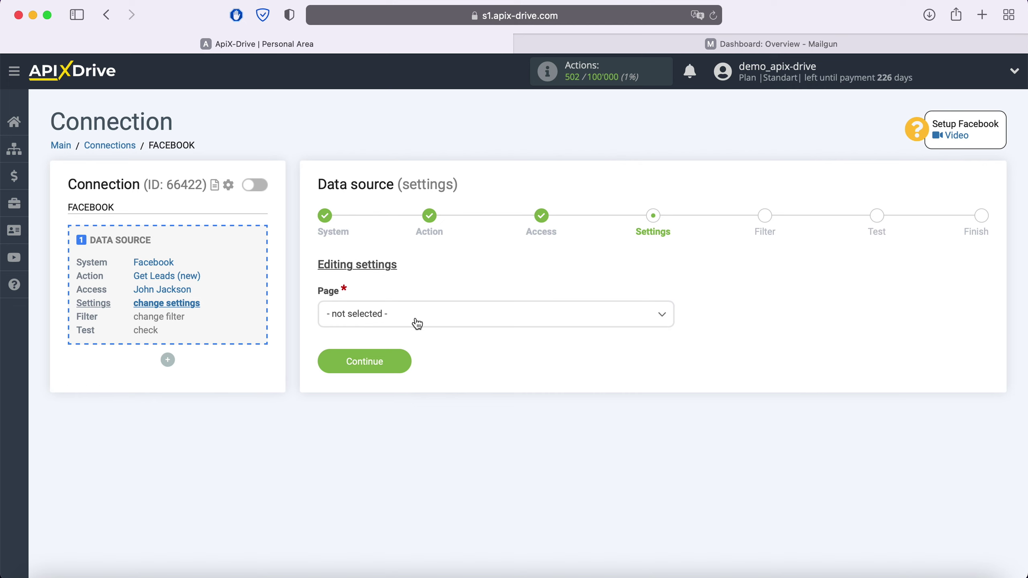
Use page FB Leads Forms with only the form FB Lead Form 20.05.2021 selected
{"action": "left_click", "coordinate": [415, 320]}
{"action": "left_click", "coordinate": [392, 405]}
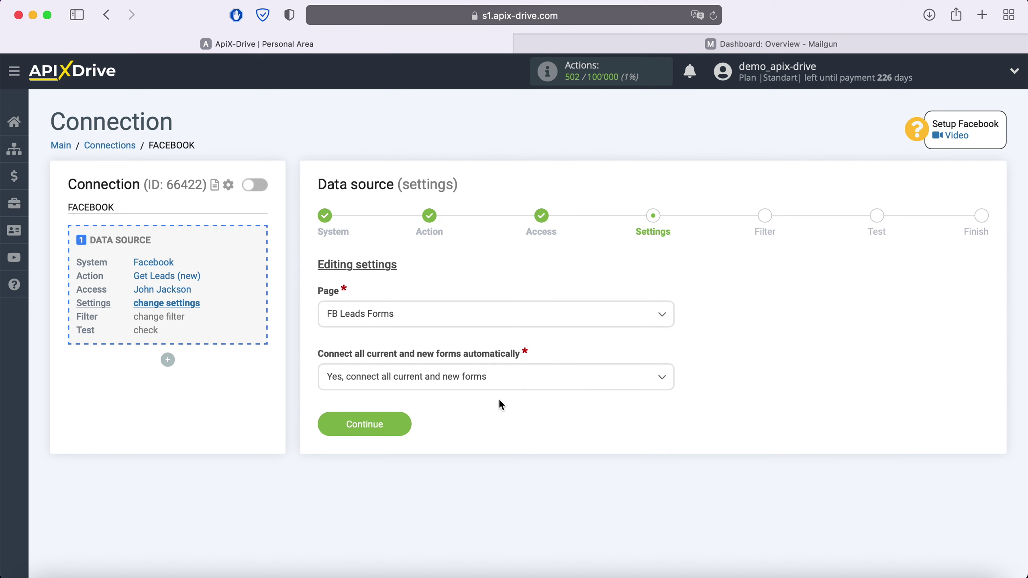
{"action": "left_click", "coordinate": [511, 385]}
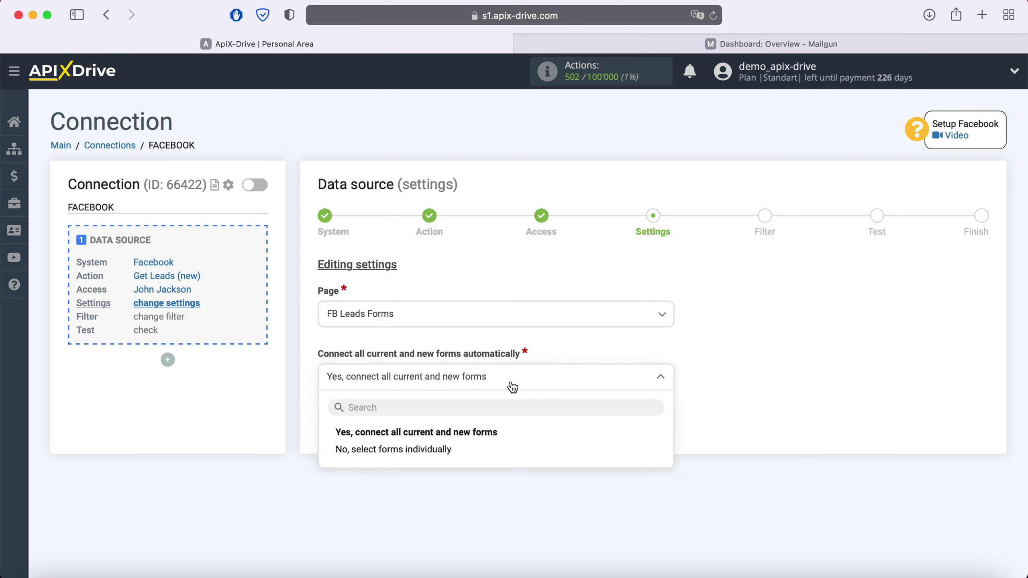
{"action": "left_click", "coordinate": [462, 453]}
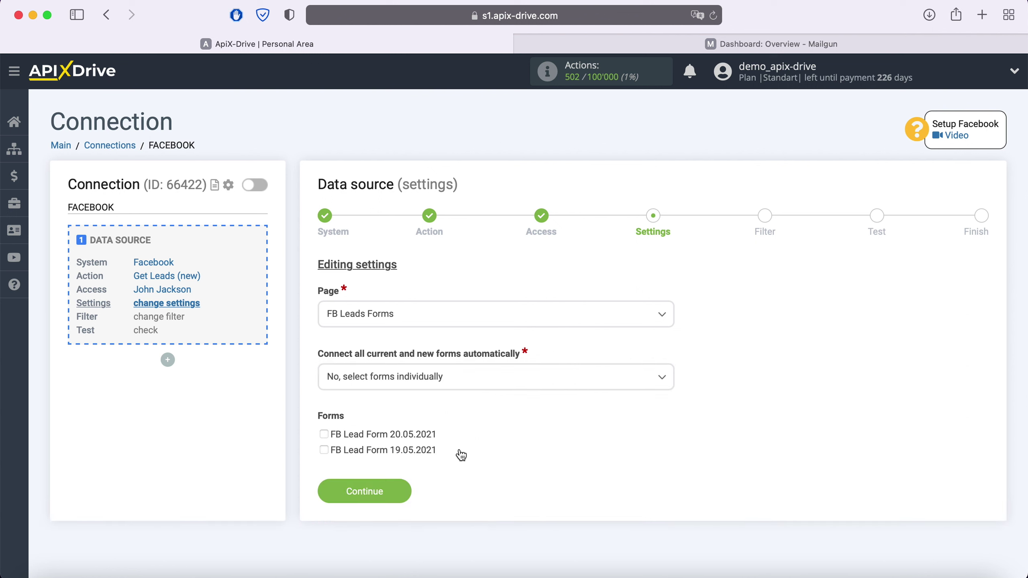
{"action": "left_click", "coordinate": [324, 434]}
{"action": "left_click", "coordinate": [400, 491]}
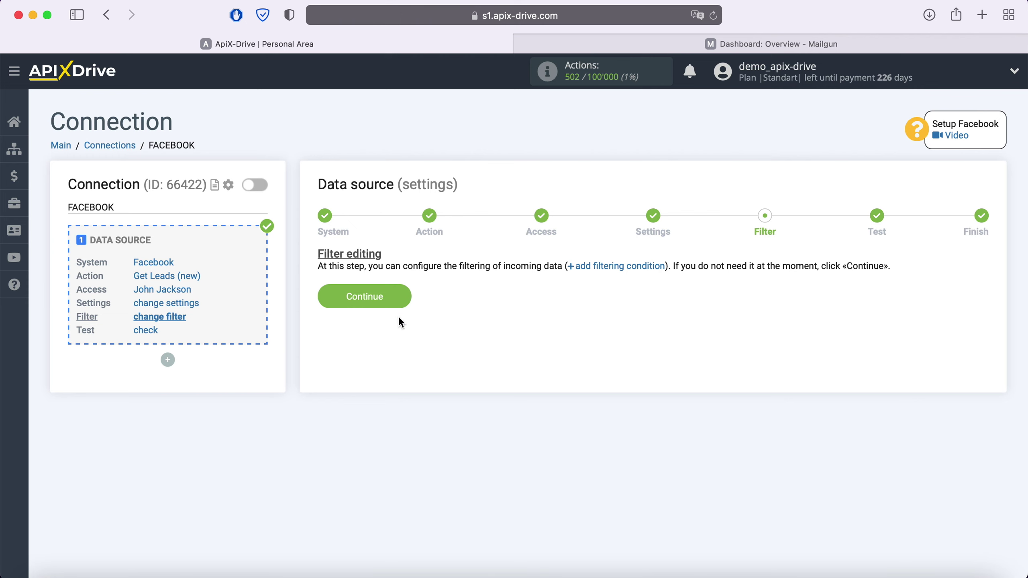
Skip filtering, check the loaded test lead data, and finish the source setup
{"action": "left_click", "coordinate": [399, 299]}
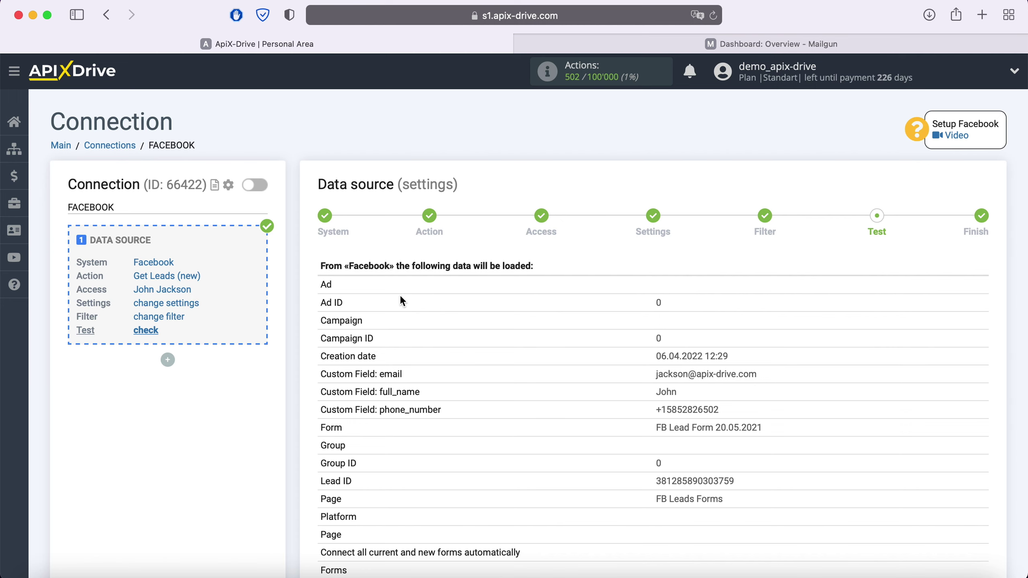
{"action": "scroll", "coordinate": [401, 299], "scroll_direction": "down", "scroll_amount": 3}
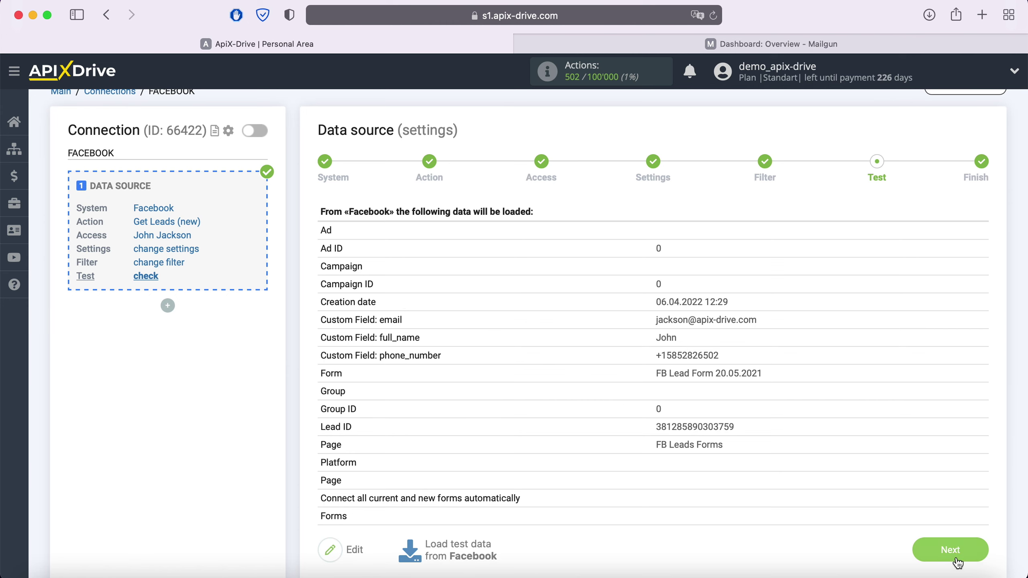
{"action": "left_click", "coordinate": [973, 551]}
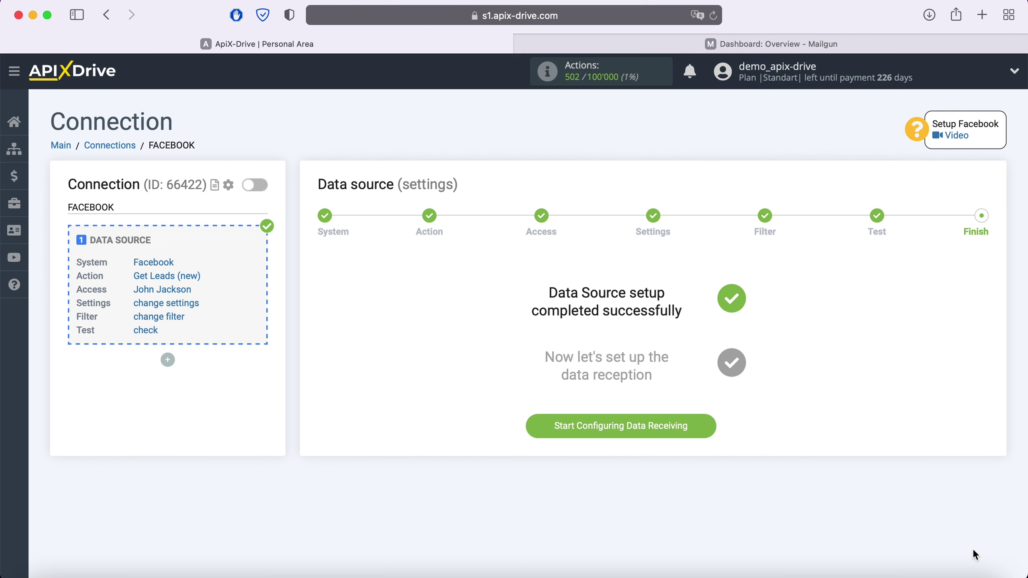
Add a data destination with Mailgun as the receiving system
{"action": "left_click", "coordinate": [711, 429]}
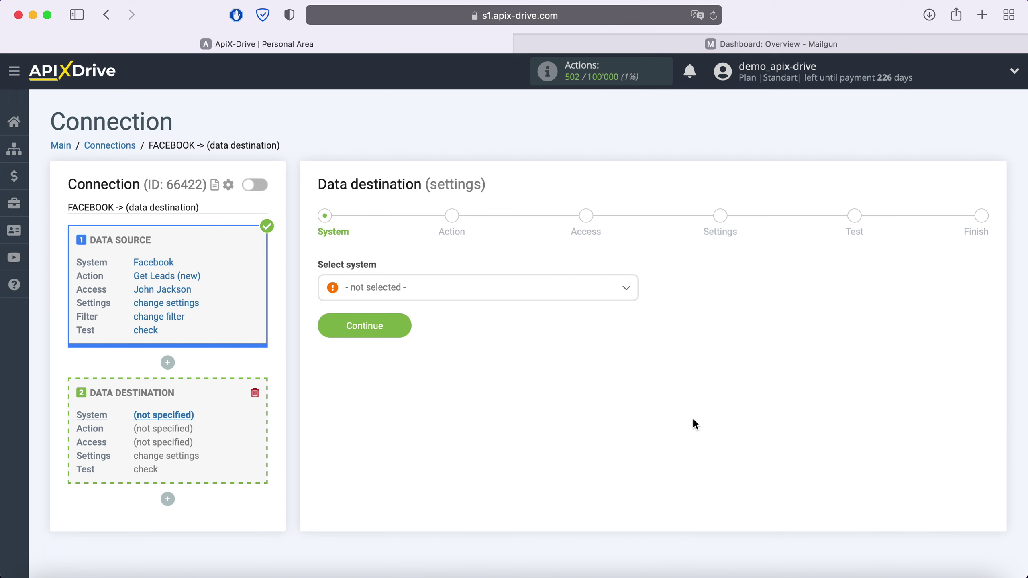
{"action": "left_click", "coordinate": [561, 293]}
{"action": "scroll", "coordinate": [526, 381], "scroll_direction": "down", "scroll_amount": 10}
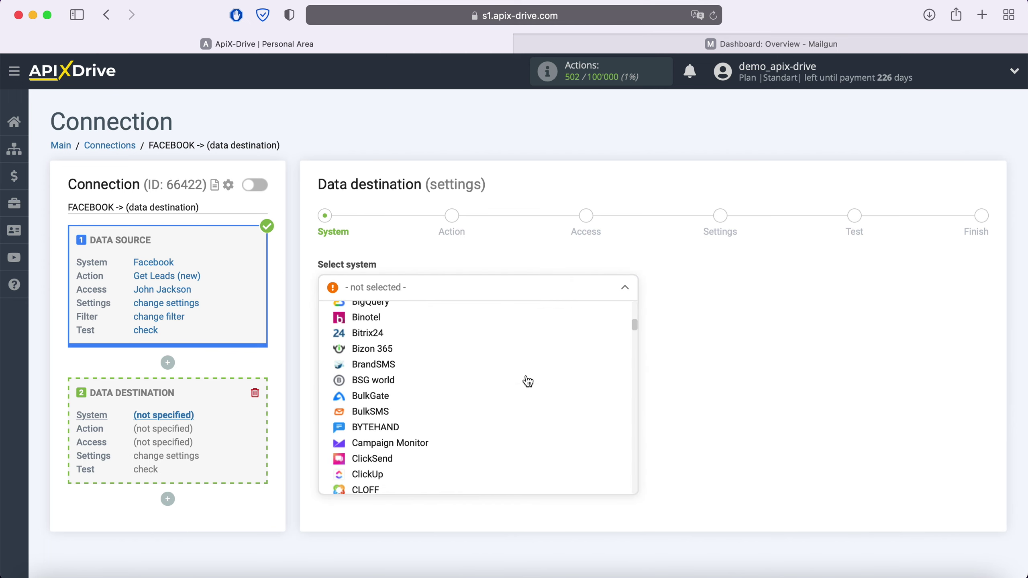
{"action": "scroll", "coordinate": [528, 381], "scroll_direction": "down", "scroll_amount": 15}
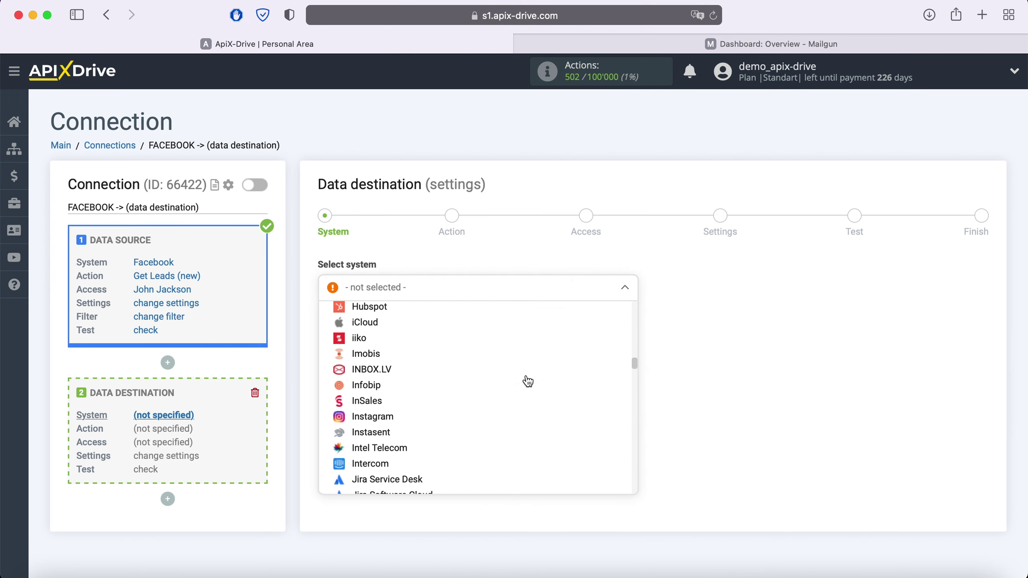
{"action": "scroll", "coordinate": [528, 381], "scroll_direction": "down", "scroll_amount": 5}
{"action": "left_click", "coordinate": [381, 416]}
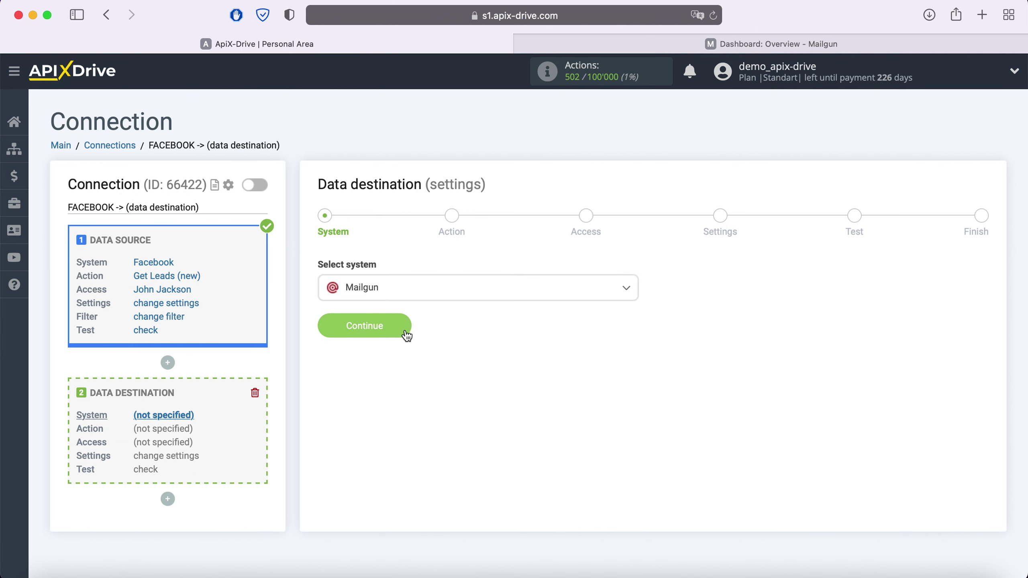
{"action": "left_click", "coordinate": [404, 329]}
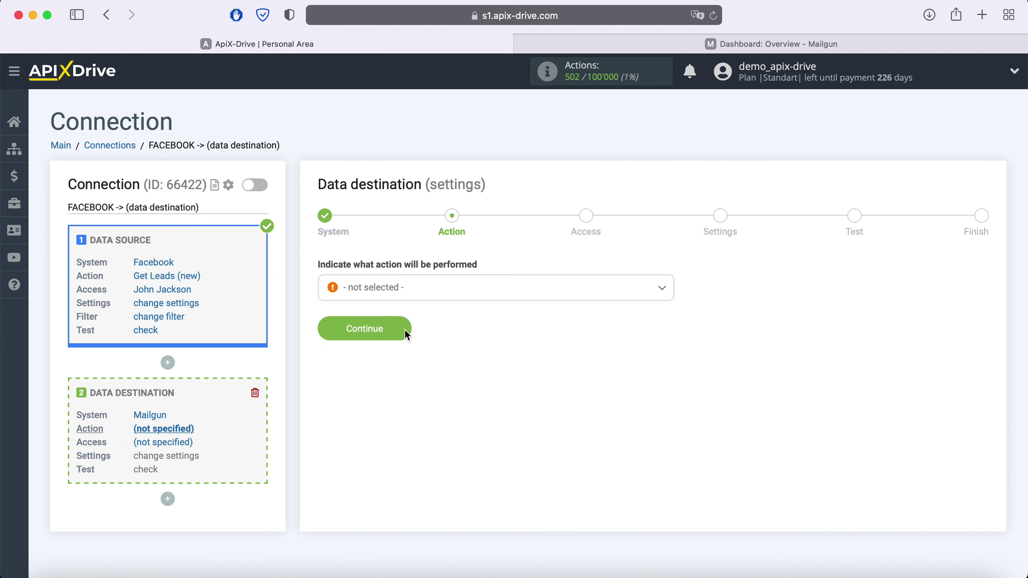
{"action": "left_click", "coordinate": [429, 292]}
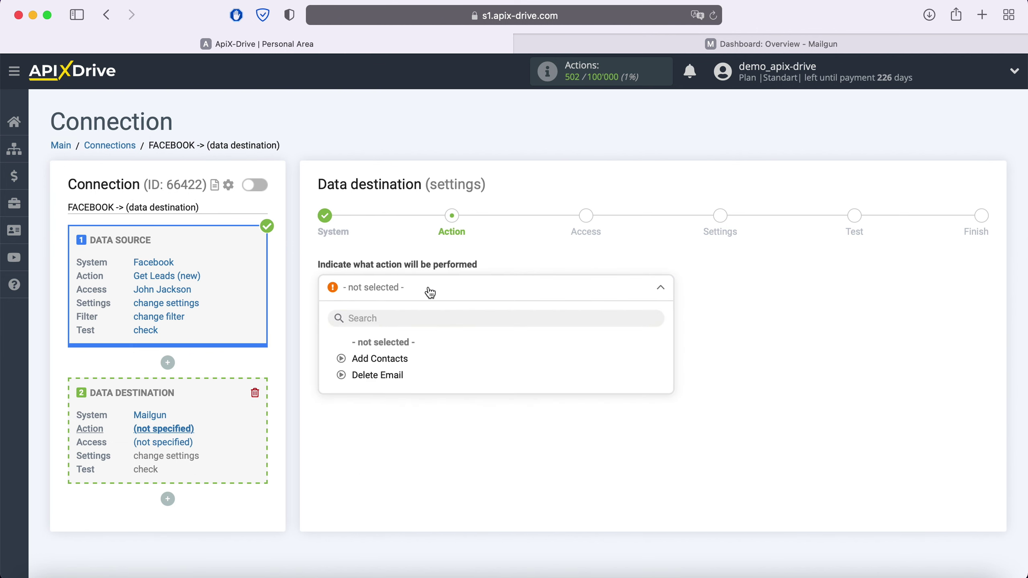
Set the Mailgun action to Add Contacts and begin connecting a Mailgun account
{"action": "left_click", "coordinate": [404, 359]}
{"action": "left_click", "coordinate": [405, 336]}
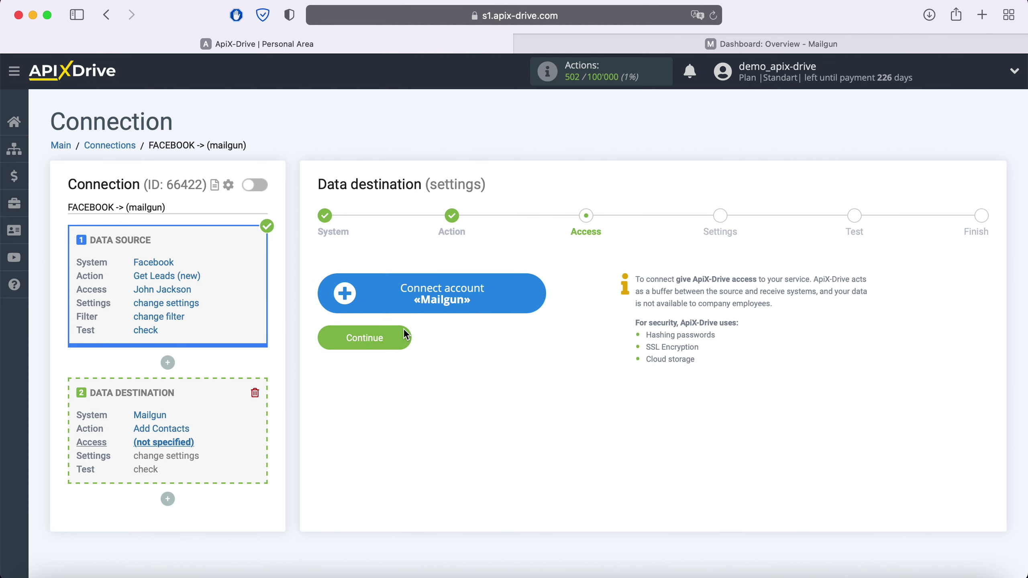
{"action": "left_click", "coordinate": [538, 299]}
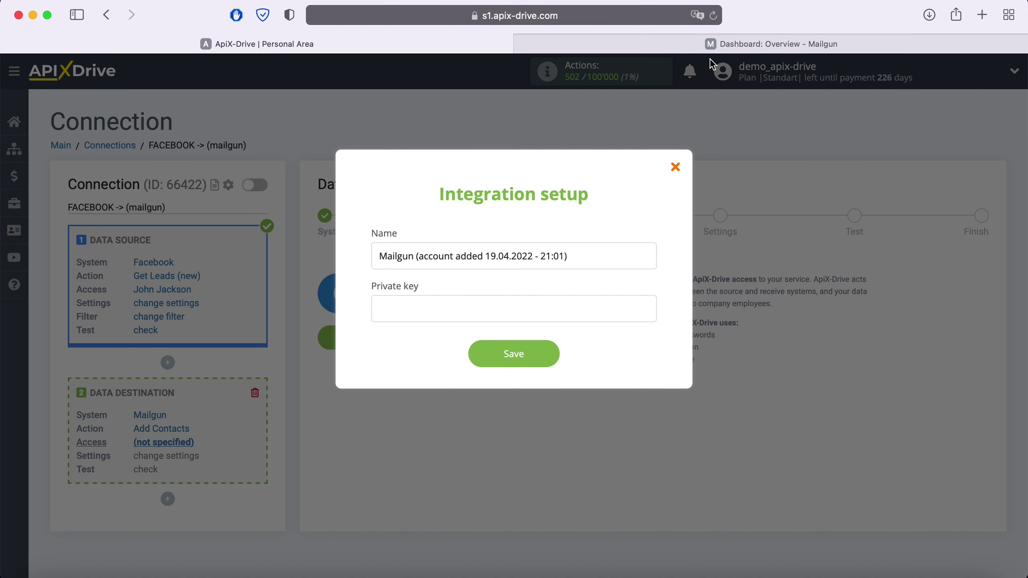
Reveal and copy the private API key from Mailgun's API Keys page
{"action": "left_click", "coordinate": [709, 45]}
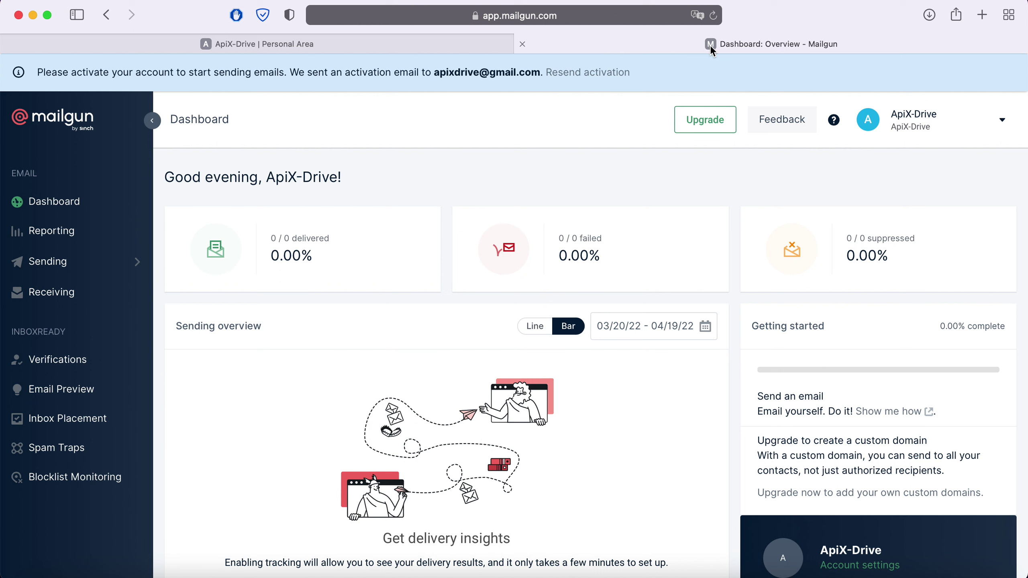
{"action": "left_click", "coordinate": [1001, 123]}
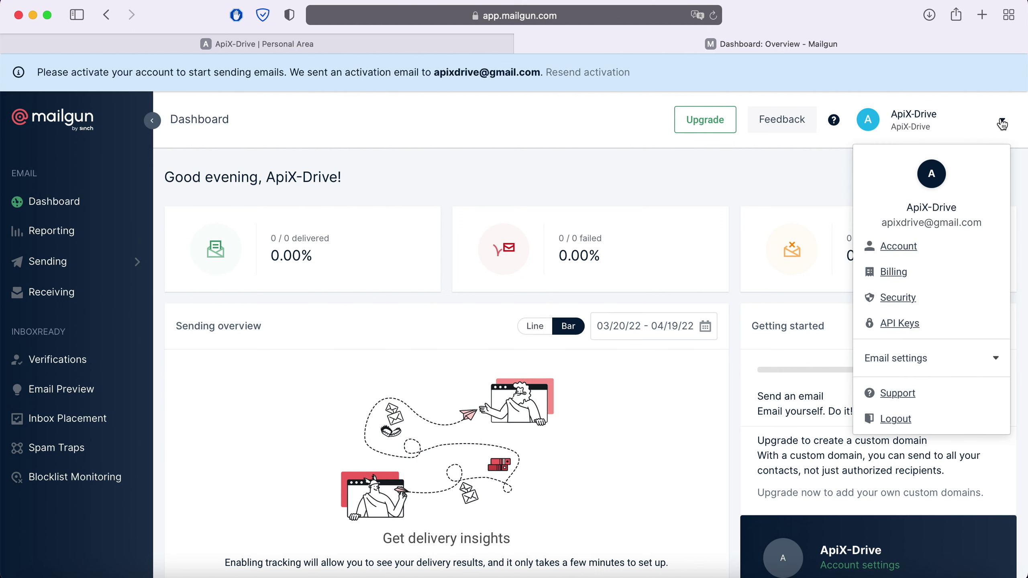
{"action": "left_click", "coordinate": [910, 324]}
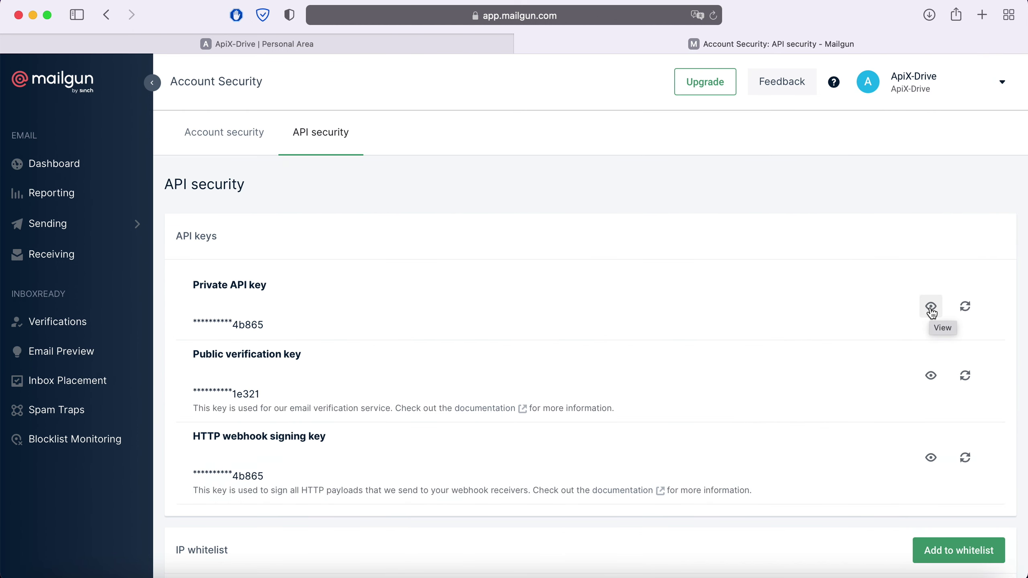
{"action": "left_click", "coordinate": [931, 306]}
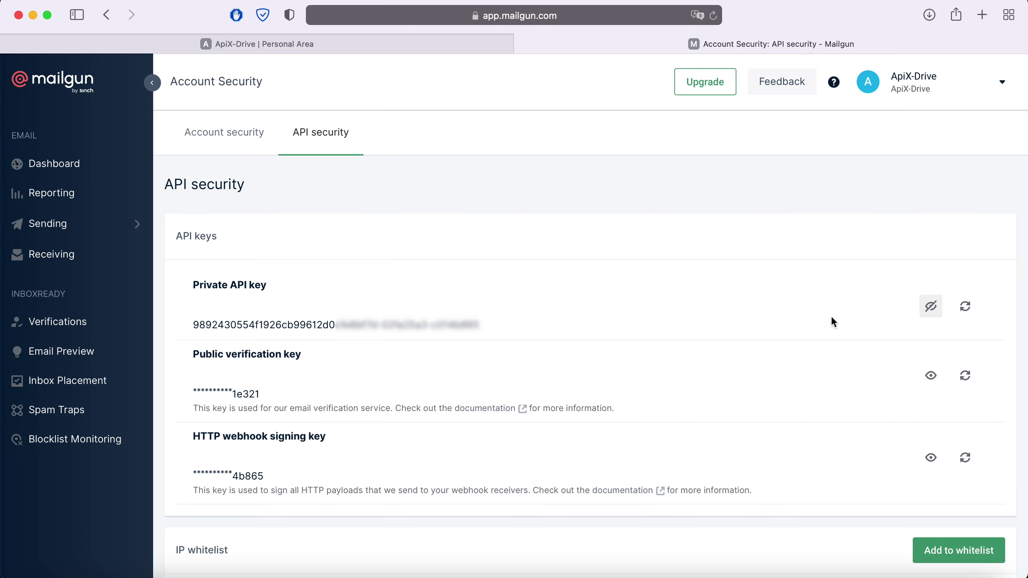
{"action": "left_click_drag", "start_coordinate": [193, 324], "coordinate": [476, 335]}
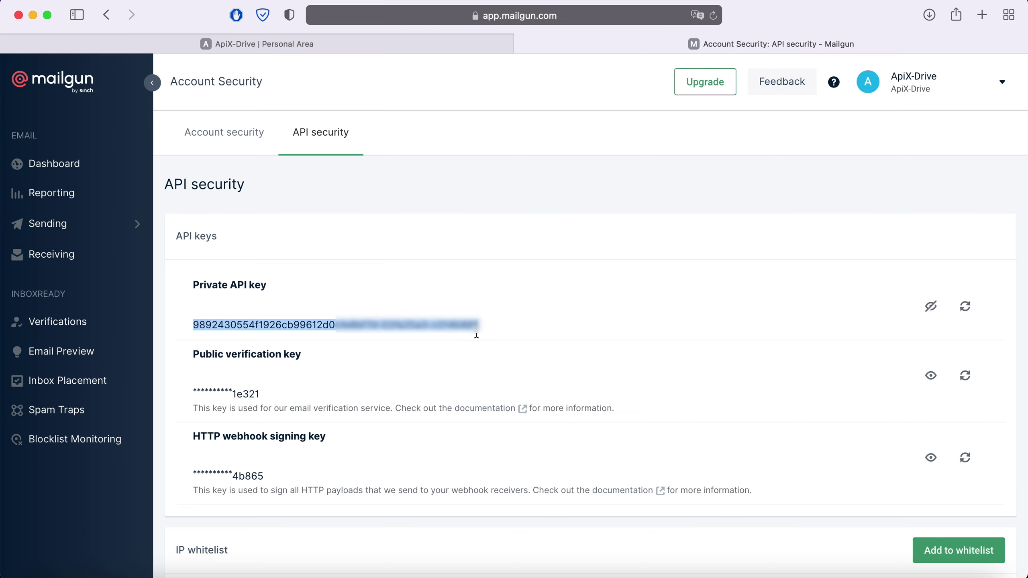
{"action": "right_click", "coordinate": [460, 329]}
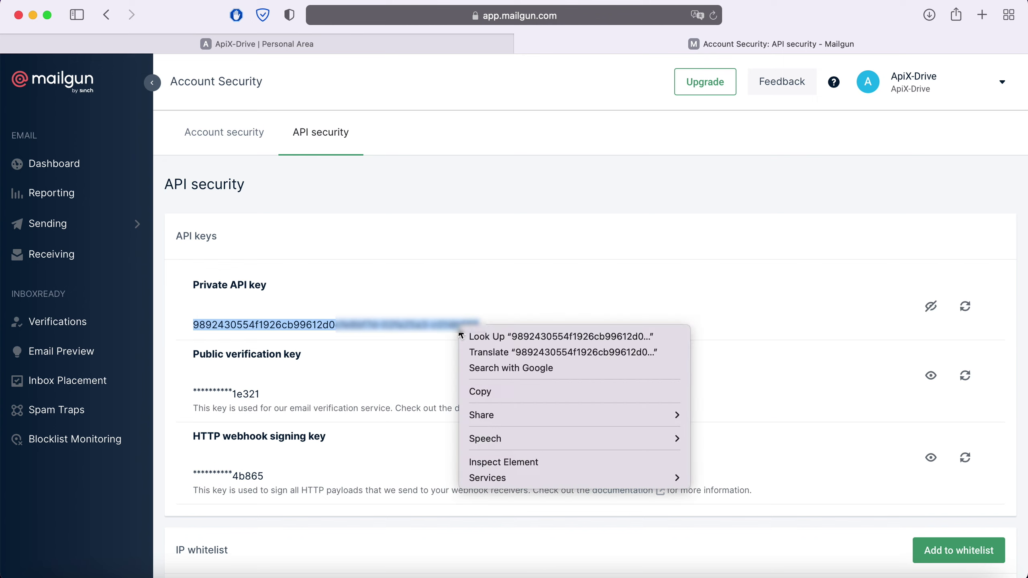
{"action": "left_click", "coordinate": [491, 391]}
{"action": "left_click", "coordinate": [296, 44]}
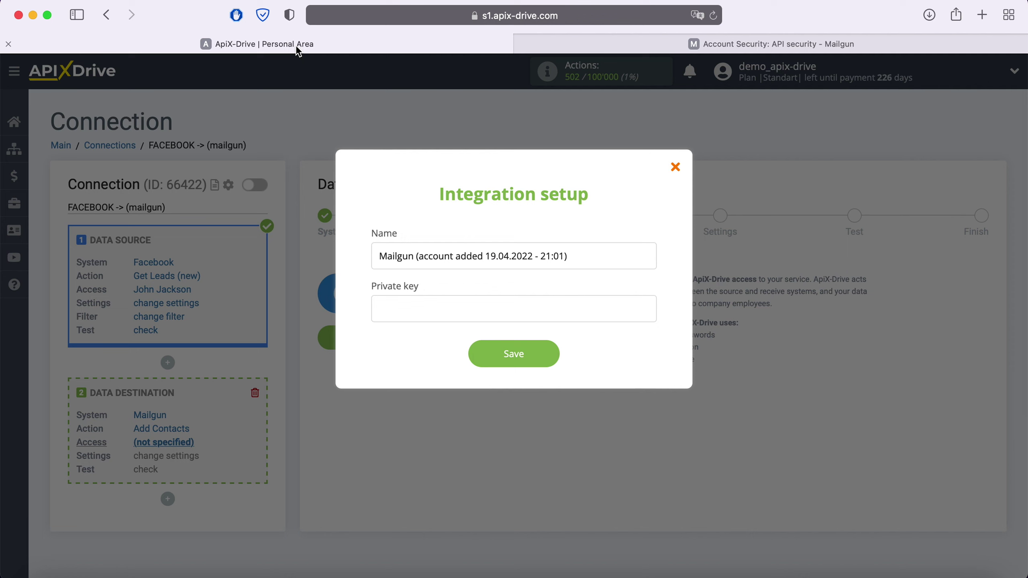
Save the Mailgun account with the pasted private key and select it as the login
{"action": "right_click", "coordinate": [400, 313]}
{"action": "left_click", "coordinate": [425, 356]}
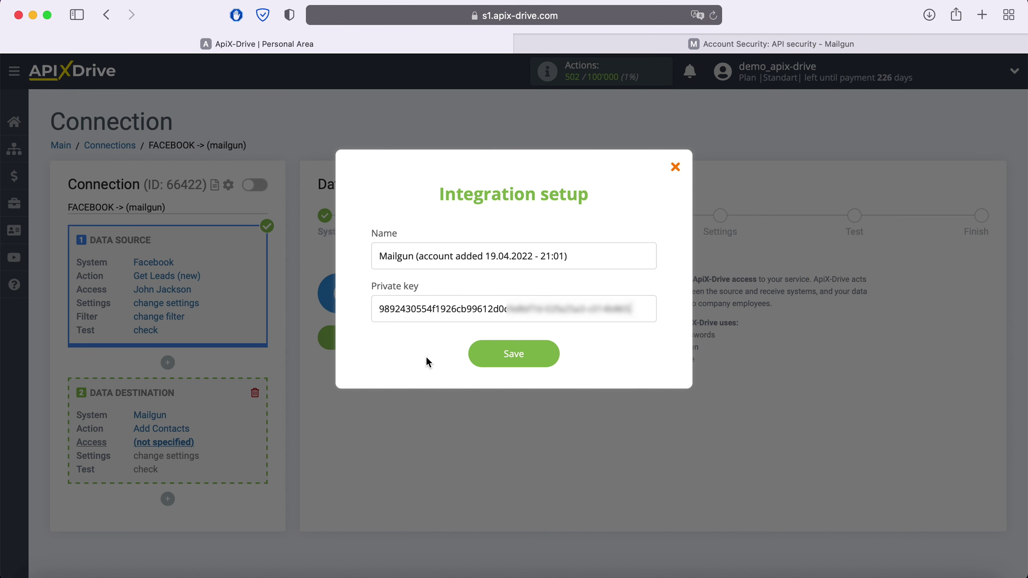
{"action": "left_click", "coordinate": [553, 356]}
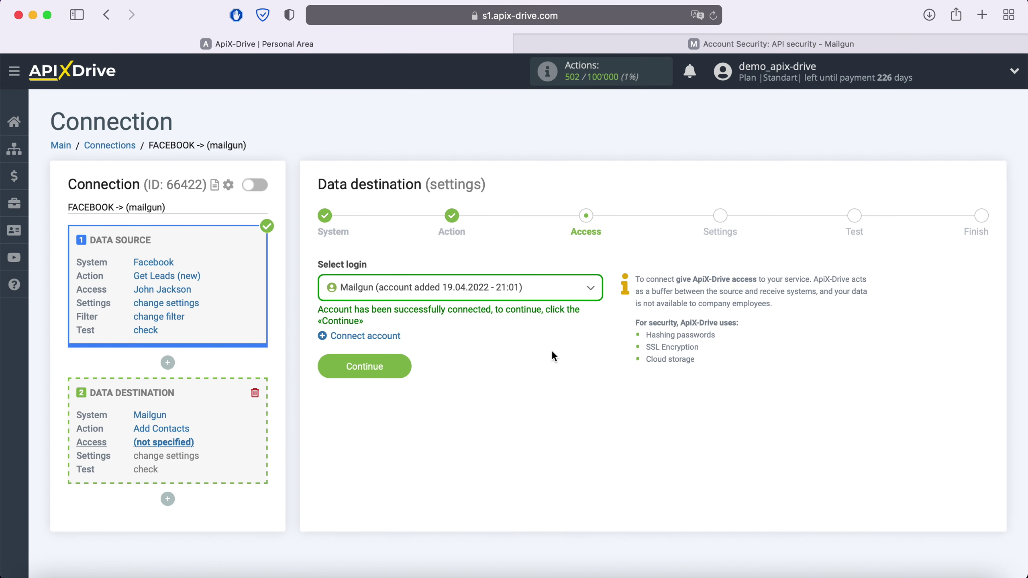
{"action": "left_click", "coordinate": [551, 291]}
{"action": "left_click", "coordinate": [510, 377]}
{"action": "left_click", "coordinate": [397, 366]}
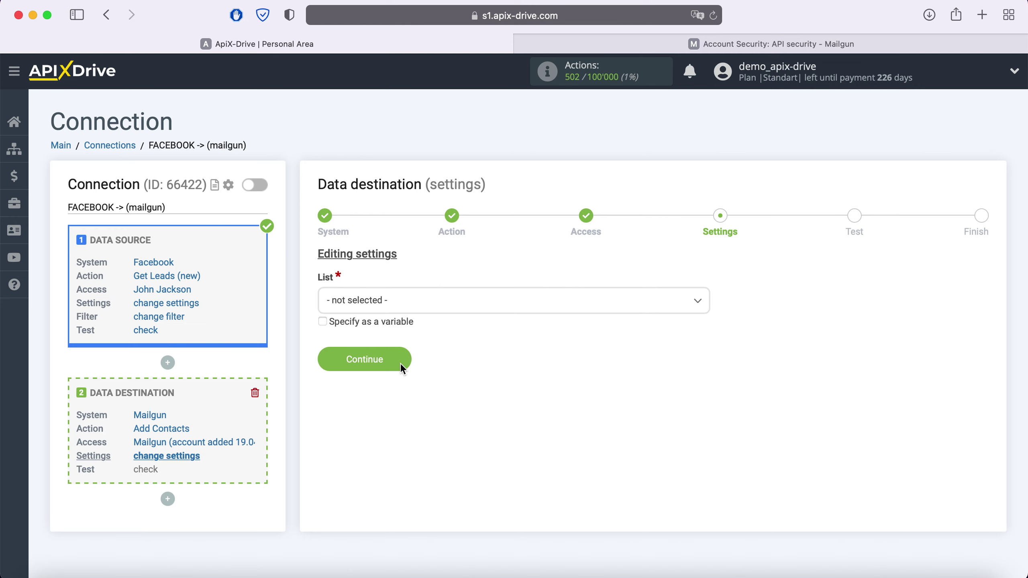
Choose the ApiX-Drive list, mapping E-mail to Custom Field: email and Name to Custom Field: full_name
{"action": "left_click", "coordinate": [402, 300]}
{"action": "left_click", "coordinate": [368, 378]}
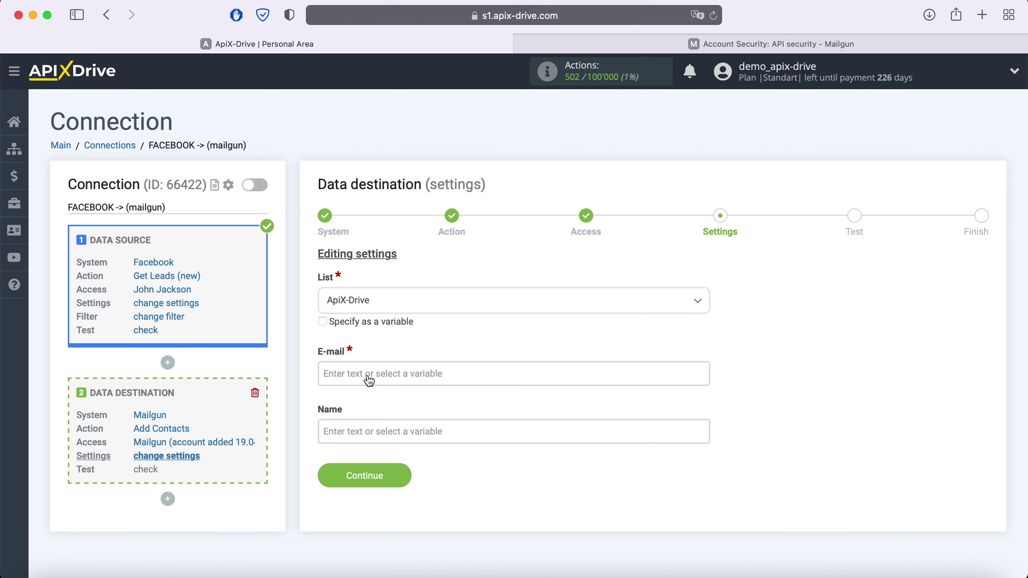
{"action": "left_click", "coordinate": [369, 373]}
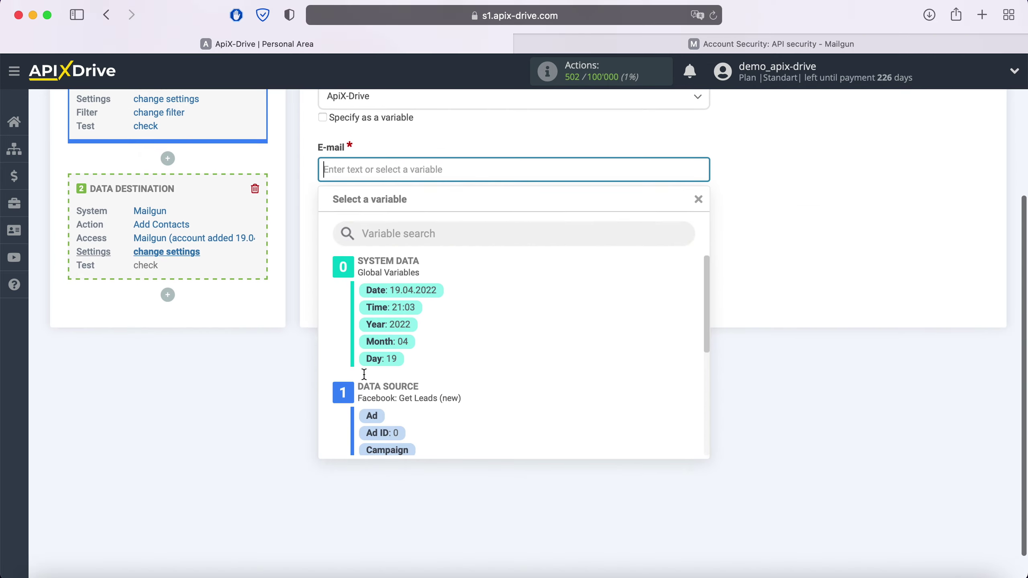
{"action": "scroll", "coordinate": [557, 326], "scroll_direction": "down", "scroll_amount": 2}
{"action": "scroll", "coordinate": [555, 324], "scroll_direction": "down", "scroll_amount": 1}
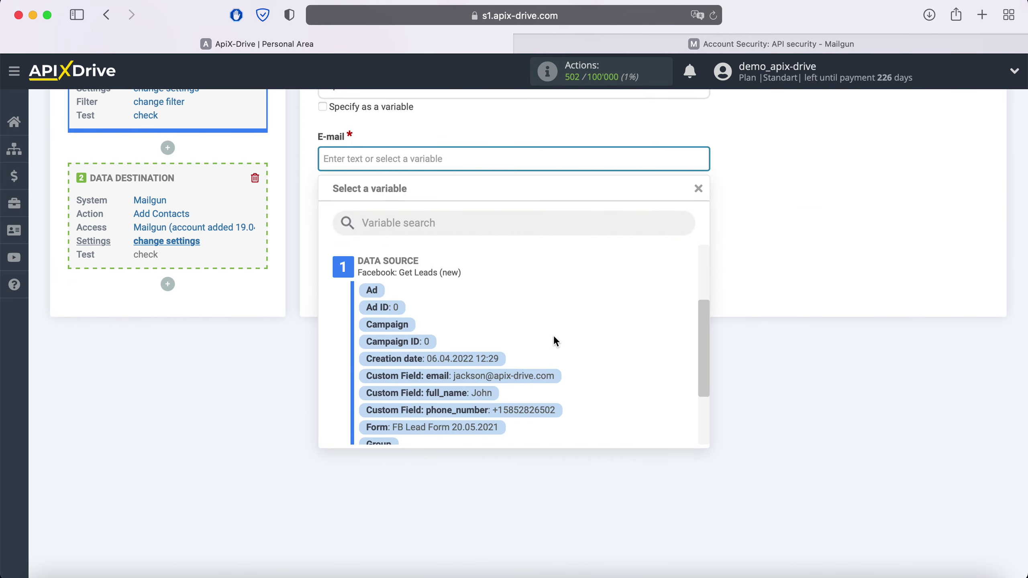
{"action": "left_click", "coordinate": [545, 378]}
{"action": "left_click", "coordinate": [421, 224]}
{"action": "scroll", "coordinate": [557, 383], "scroll_direction": "down", "scroll_amount": 3}
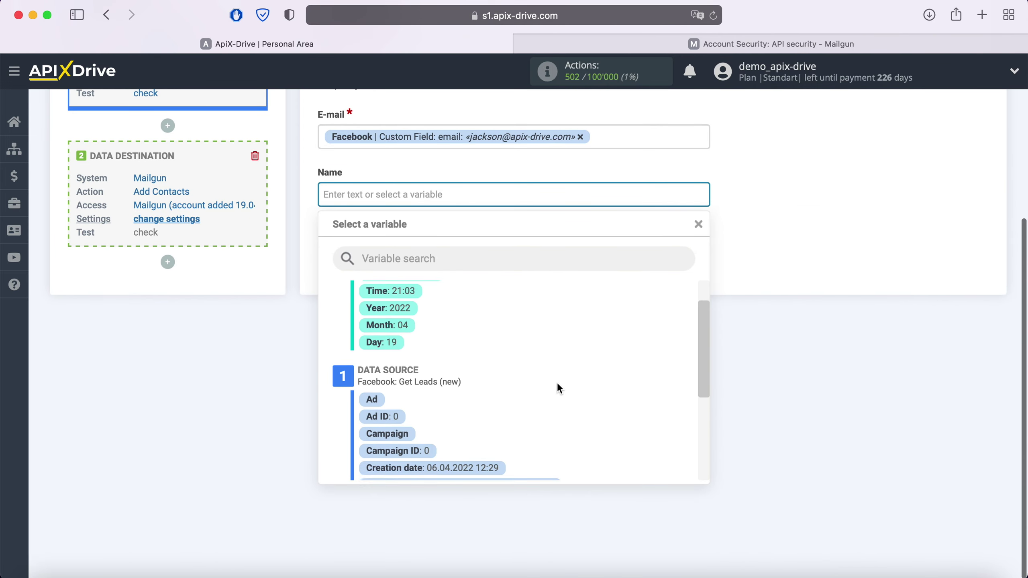
{"action": "left_click", "coordinate": [477, 446]}
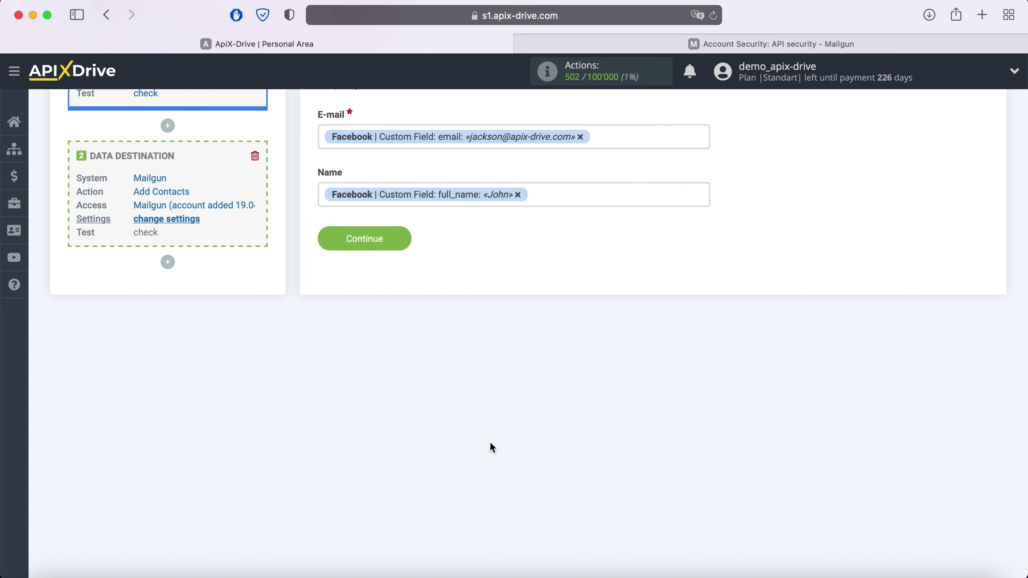
Send the test contact to Mailgun from the Test step
{"action": "left_click", "coordinate": [403, 239]}
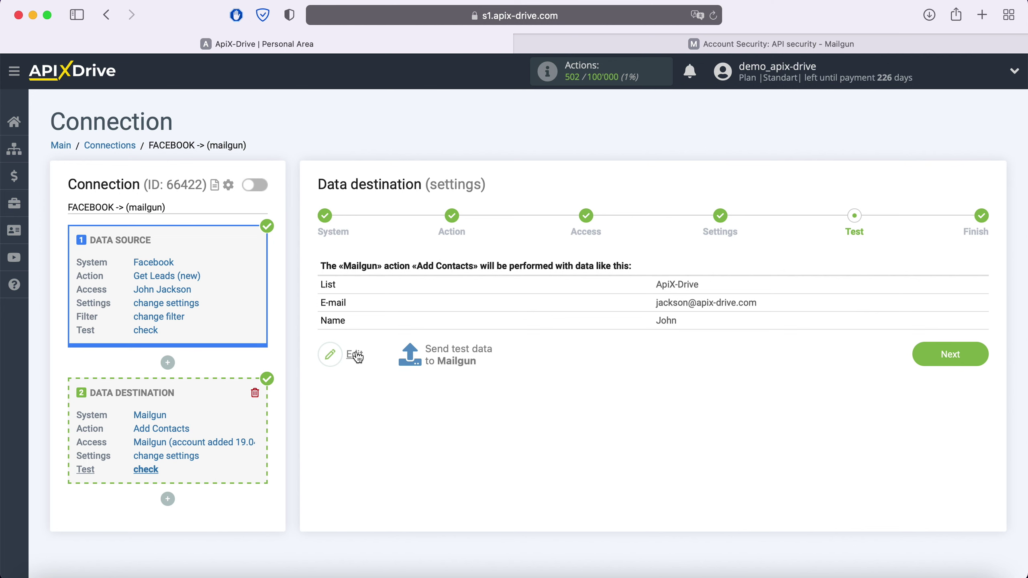
{"action": "left_click", "coordinate": [456, 352]}
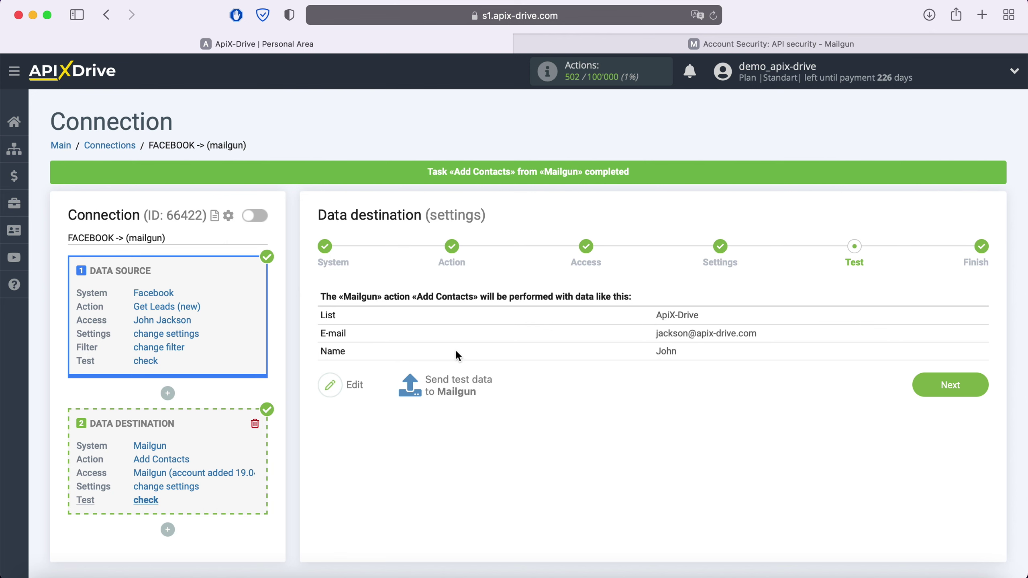
Check that the test contact appears as the one subscribed recipient in the Mailgun sandbox list
{"action": "left_click", "coordinate": [718, 38]}
{"action": "left_click", "coordinate": [97, 227]}
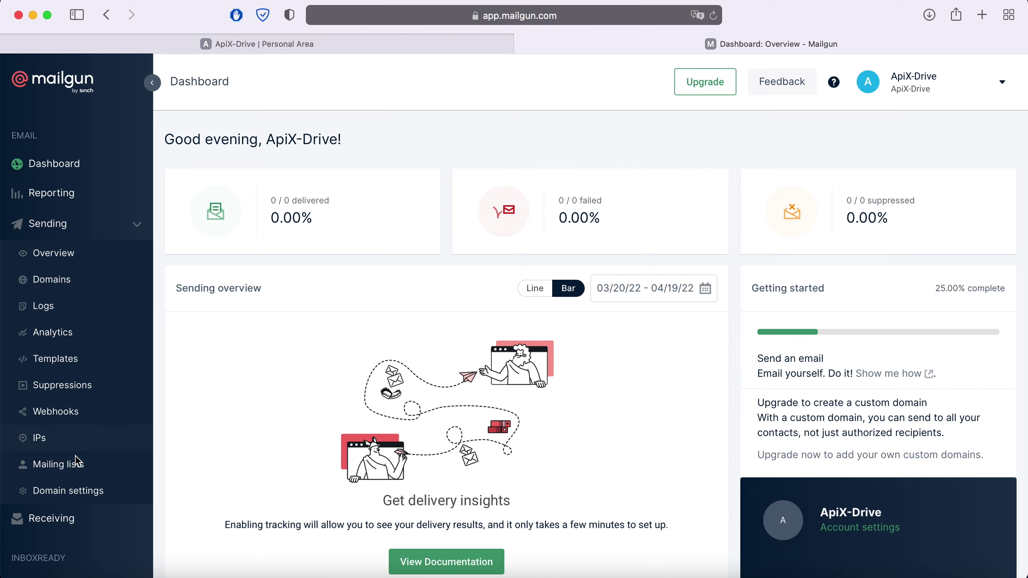
{"action": "left_click", "coordinate": [74, 471]}
{"action": "left_click", "coordinate": [292, 246]}
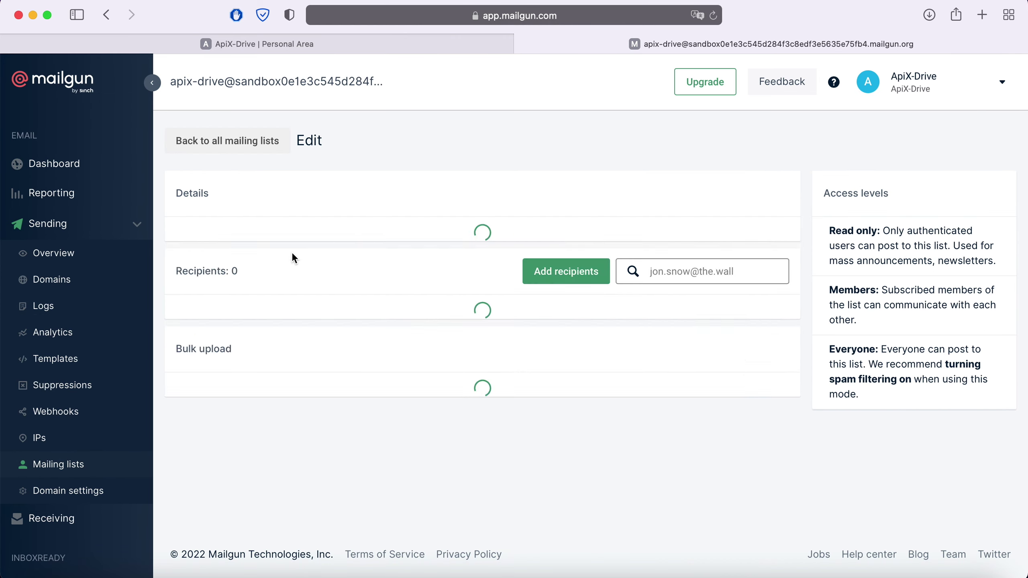
{"action": "scroll", "coordinate": [290, 259], "scroll_direction": "down", "scroll_amount": 5}
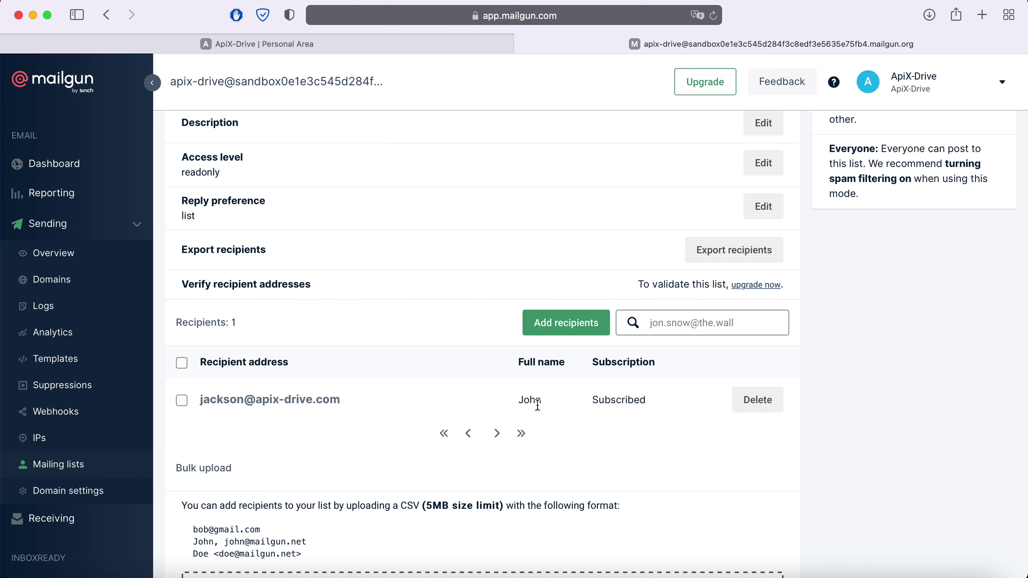
{"action": "left_click", "coordinate": [335, 44]}
Finish the setup, enable auto-update and save a 5-minute update interval for the FACEBOOK -> mailgun connection
{"action": "left_click", "coordinate": [922, 390]}
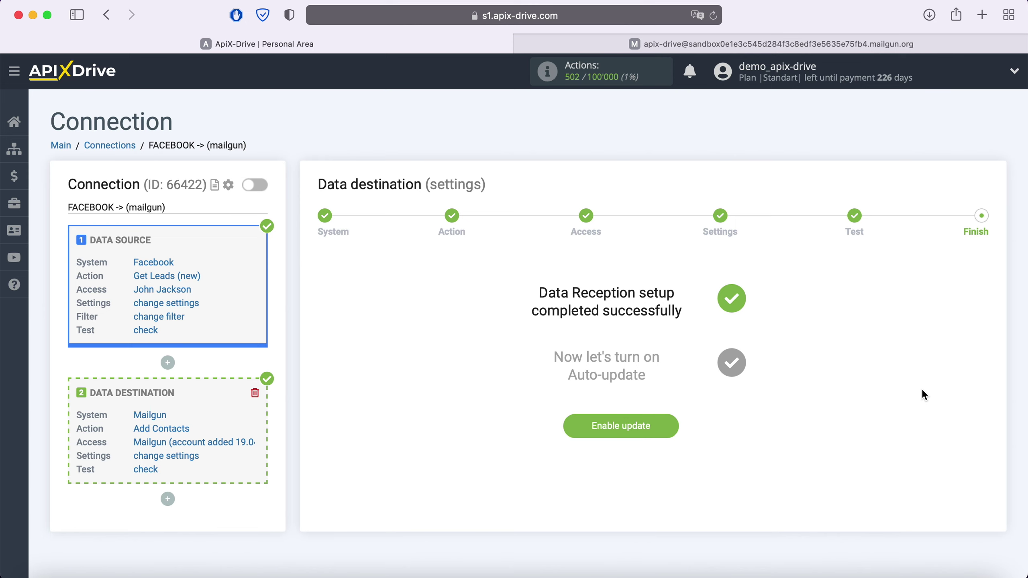
{"action": "left_click", "coordinate": [667, 420]}
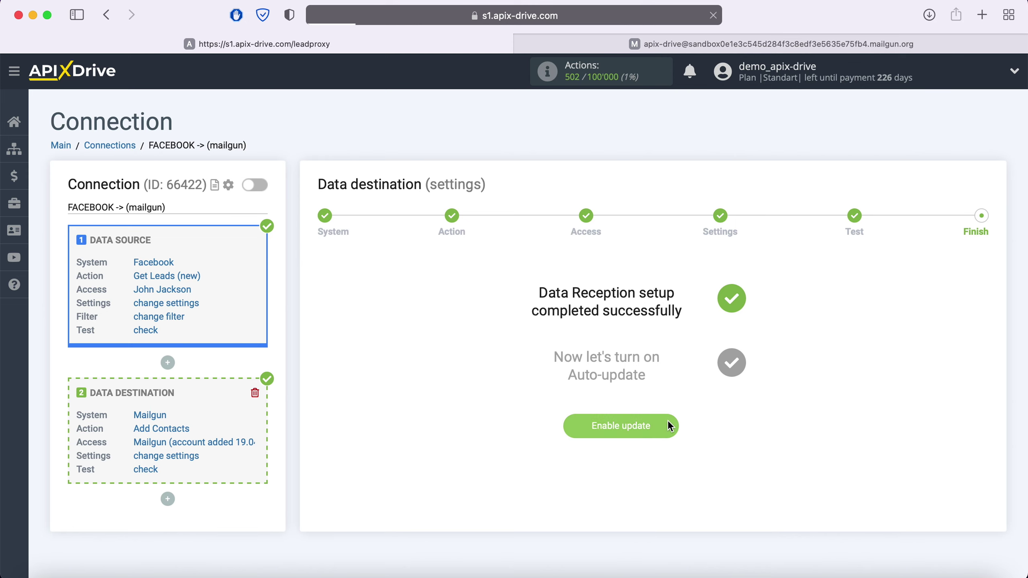
{"action": "left_click", "coordinate": [973, 231]}
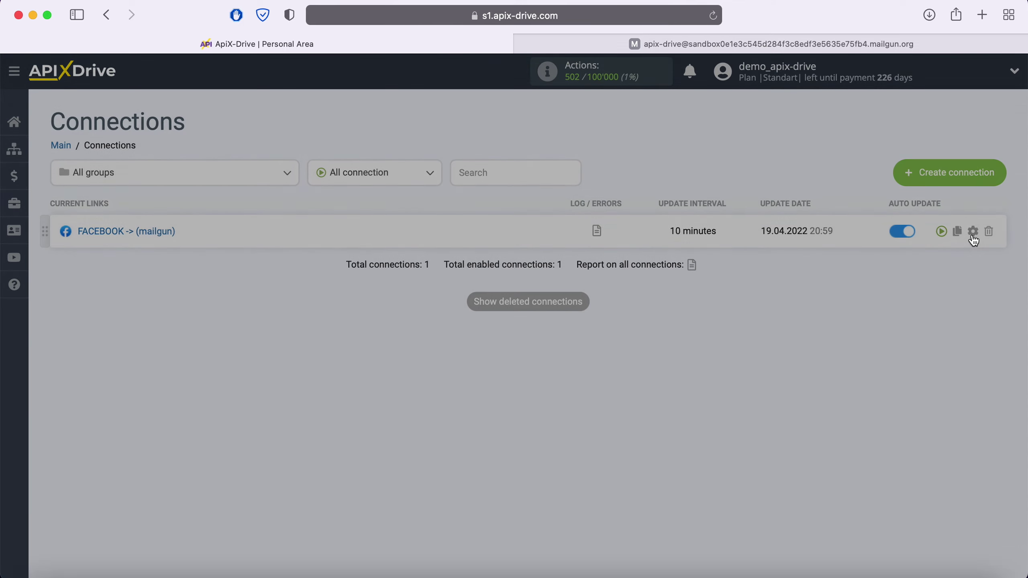
{"action": "left_click", "coordinate": [609, 339]}
{"action": "left_click", "coordinate": [545, 311]}
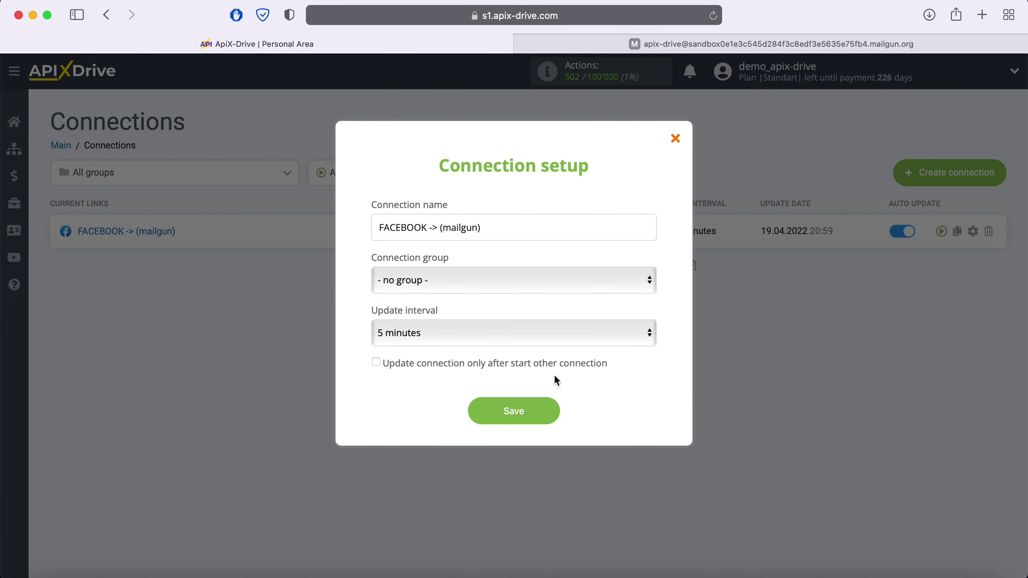
{"action": "left_click", "coordinate": [551, 413]}
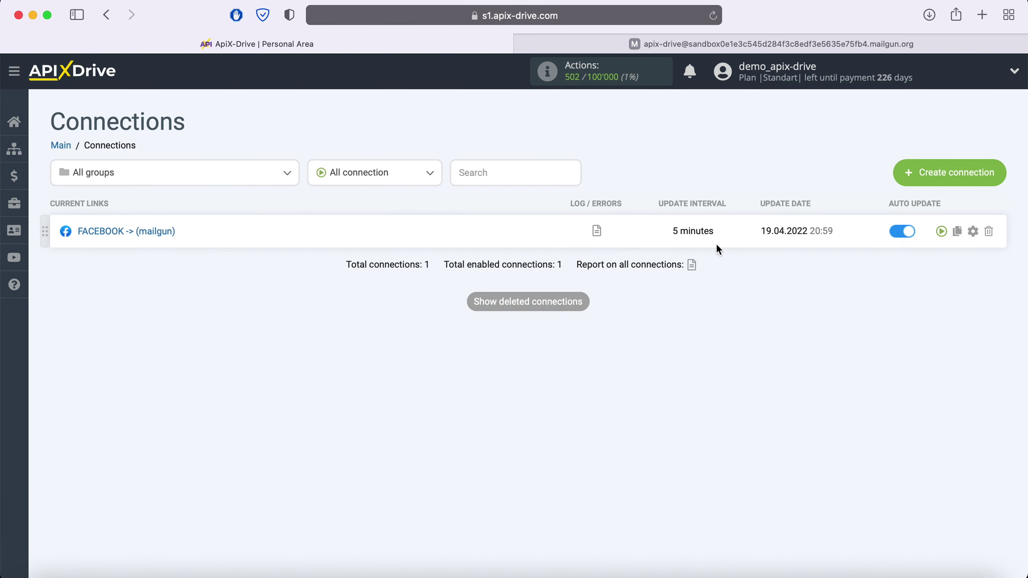